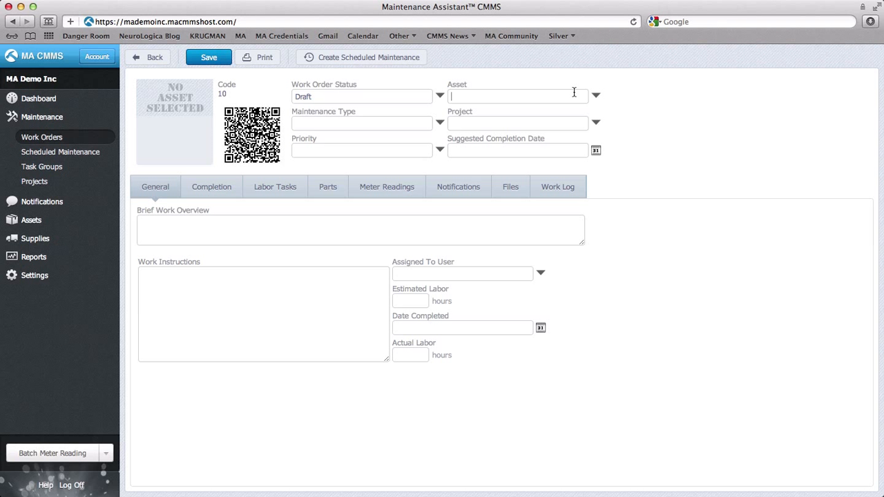
Step: Assign the CNC Machine (A20) as the work order's asset and set its maintenance type to Corrective
text(cnc)
key(Return)
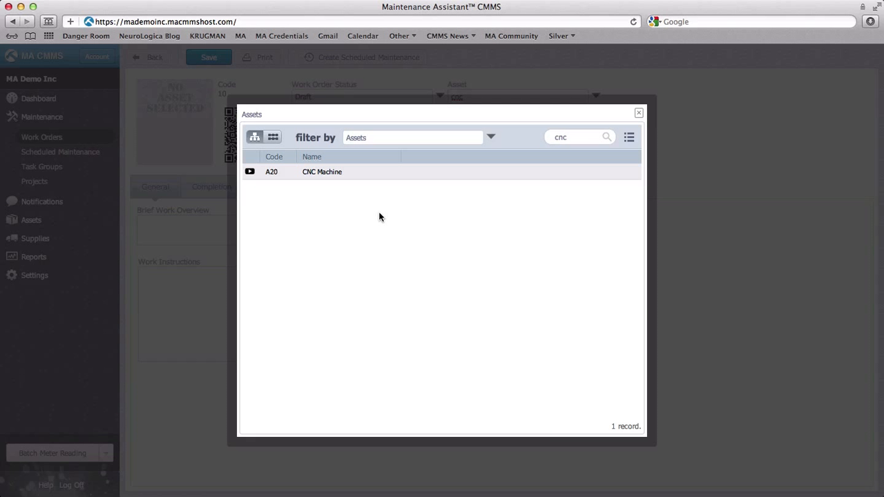
click(373, 172)
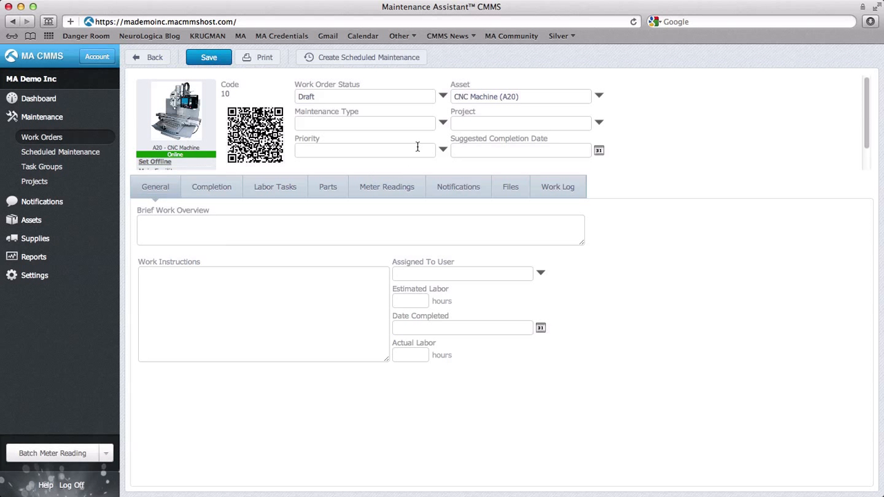
click(443, 124)
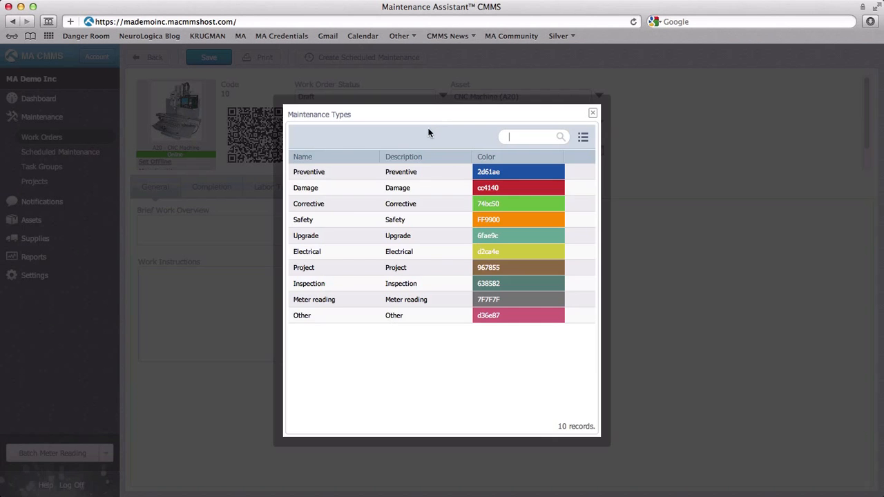
click(348, 209)
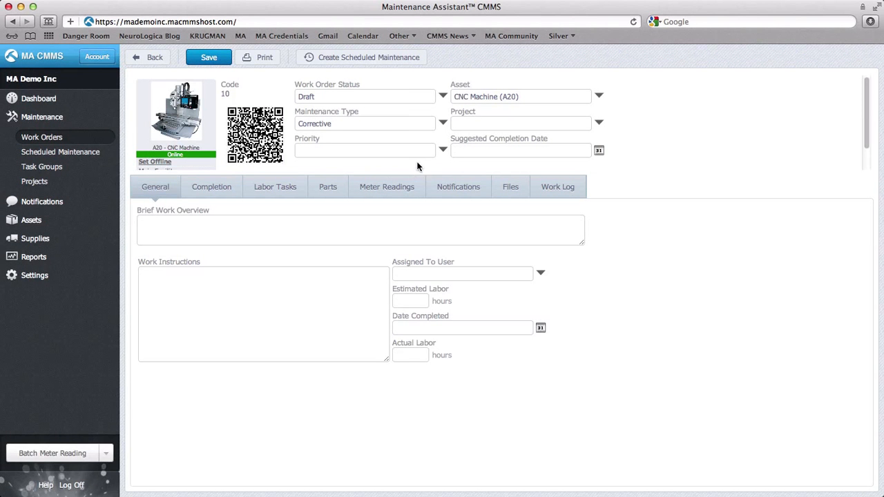
Step: Set the work order's priority to High and its suggested completion date to Nov 10, 2012
click(443, 151)
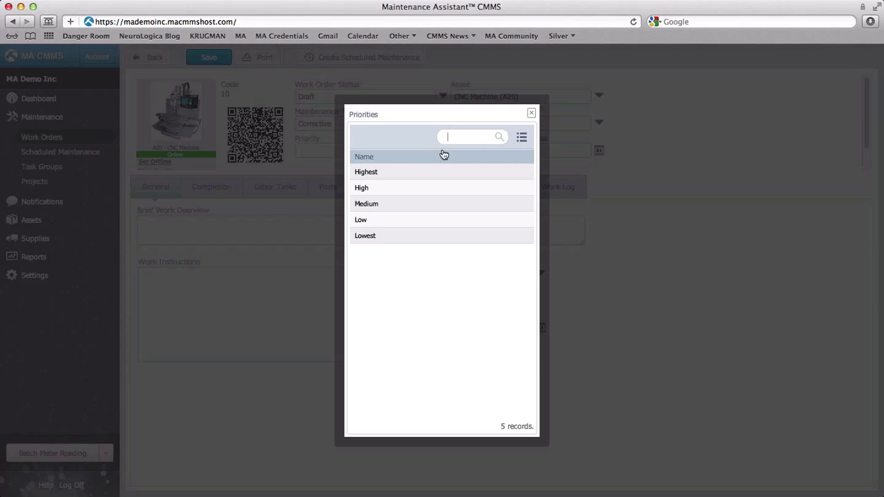
click(388, 197)
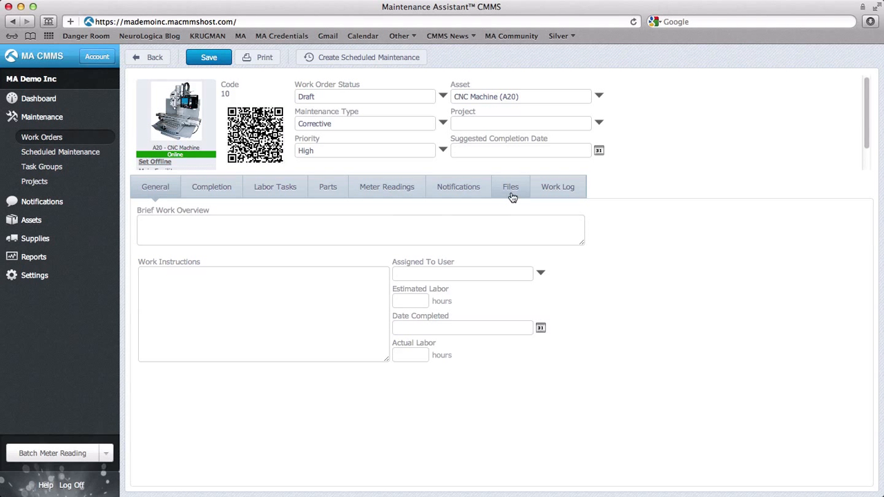
click(598, 151)
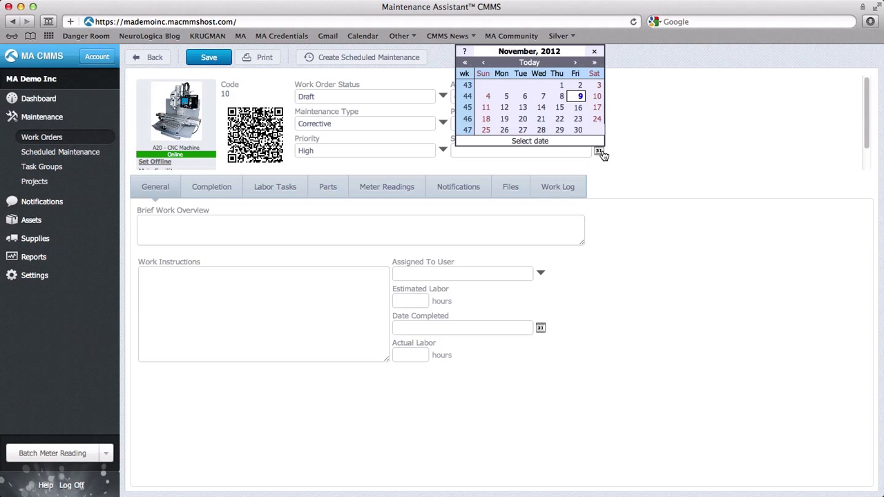
click(596, 96)
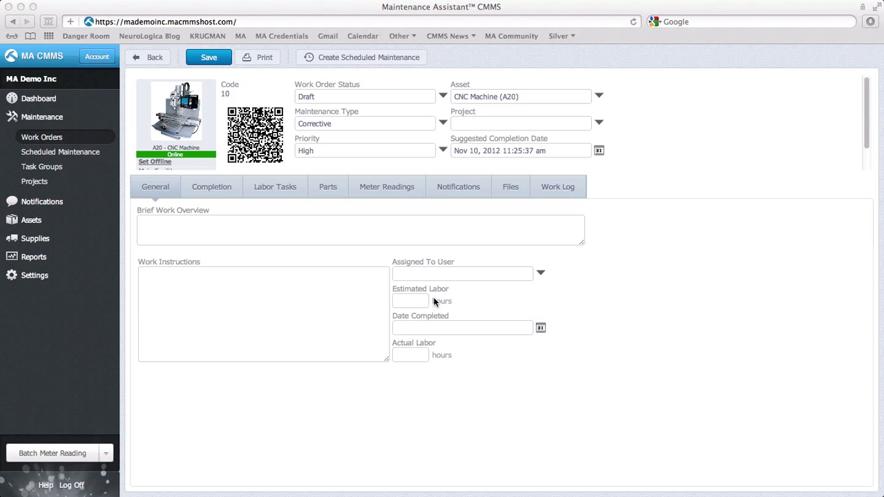
Step: Enter the overview "Suspect fried circuit board. Please inspect and replace if necessary" and instructions "Open case and visual inspect all components. Test power supply. Test rotary components."
click(211, 236)
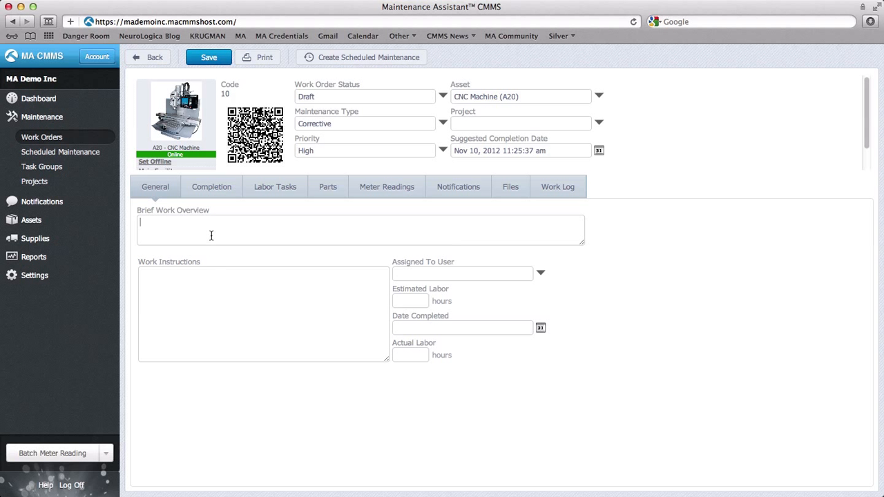
text(Suspect fried circuit board.  Please inspect and replace if necessary)
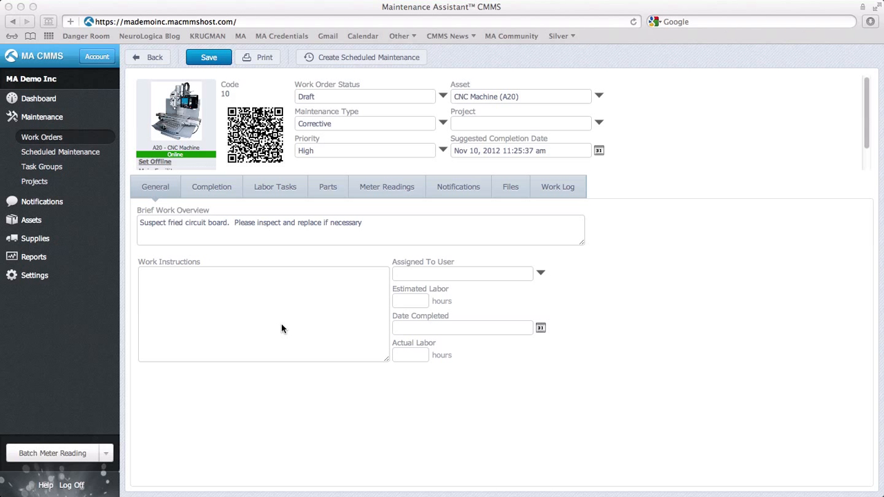
click(258, 306)
text(Open case and visual inspect all components.  Test power supply.  Test rotary components.)
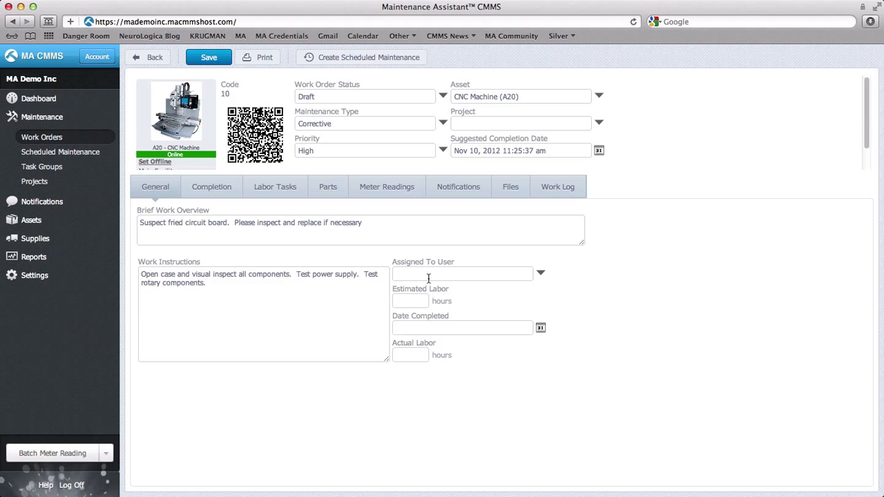
Step: Assign the work order to the technician by looking up the first name, and save the work order
text(jeff)
key(Return)
double_click(413, 172)
click(228, 63)
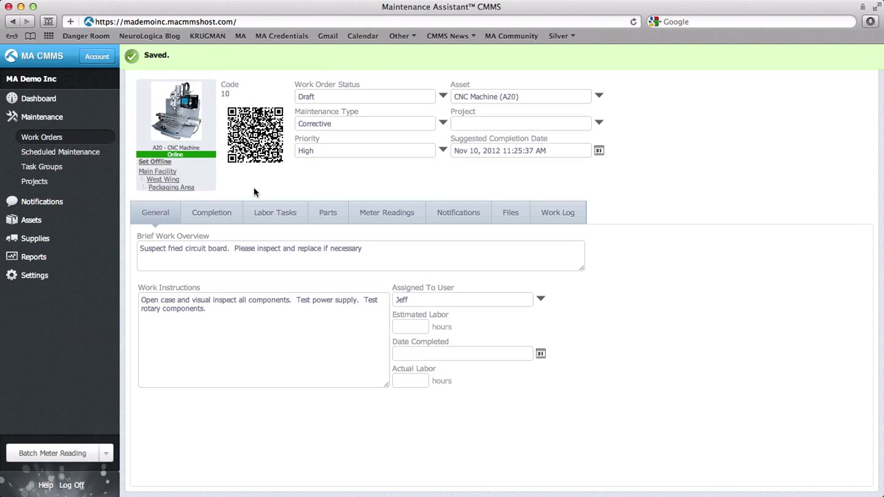
Step: Add a labor task "Open case" assigned to the same technician with a time estimate of 1.5 hours
click(280, 213)
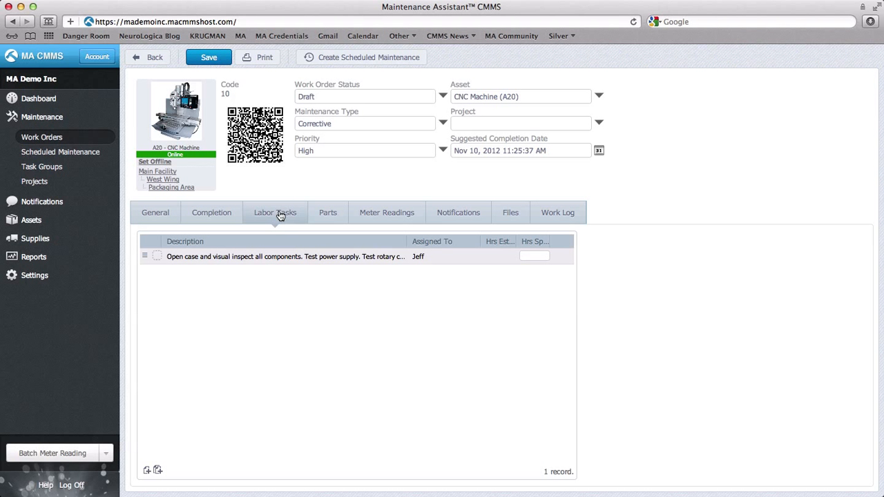
click(147, 471)
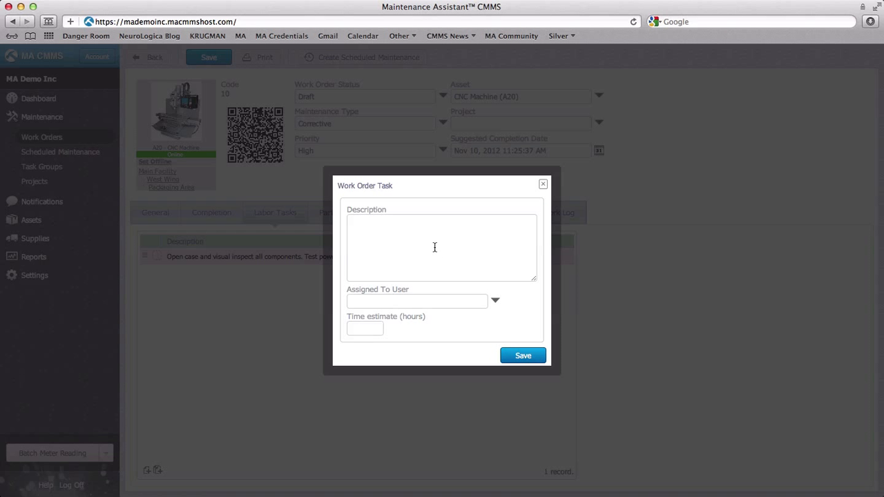
text(Open case)
click(400, 302)
text(jeff)
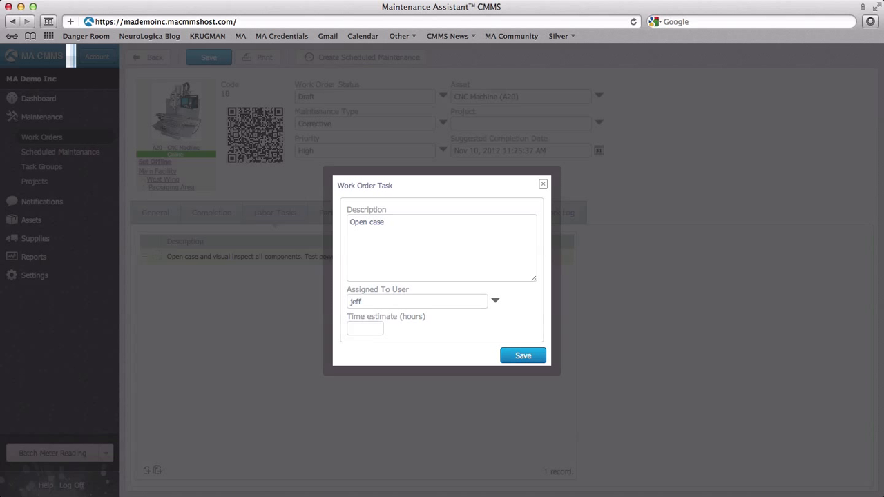
key(Return)
double_click(399, 171)
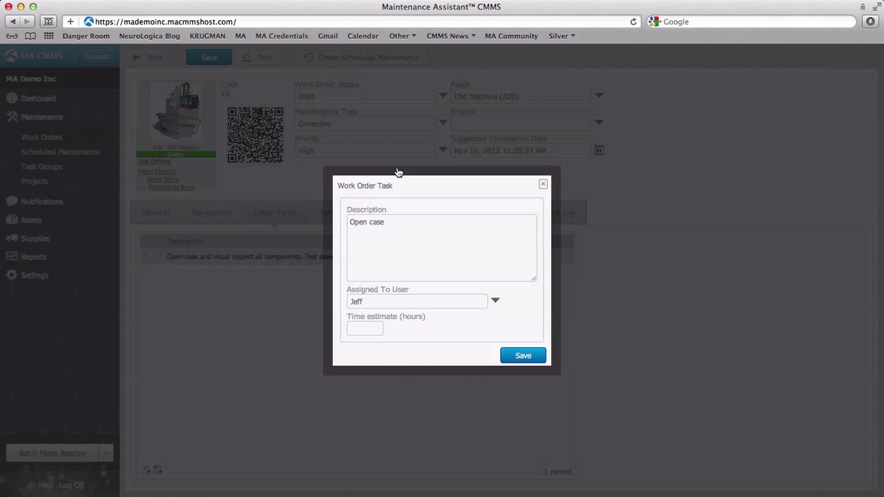
click(374, 326)
text(1.5)
click(510, 355)
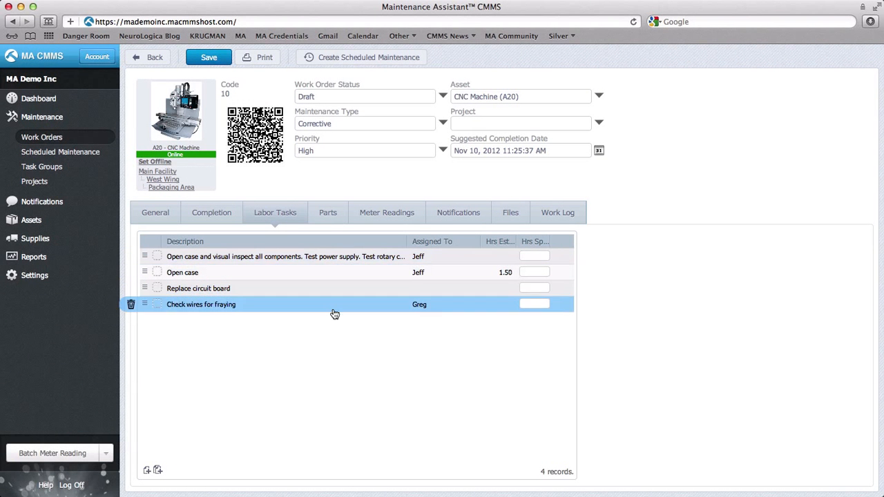
Step: Examine the work order's general summary of instructions, assigned users and labor hours against its labor task list
click(157, 213)
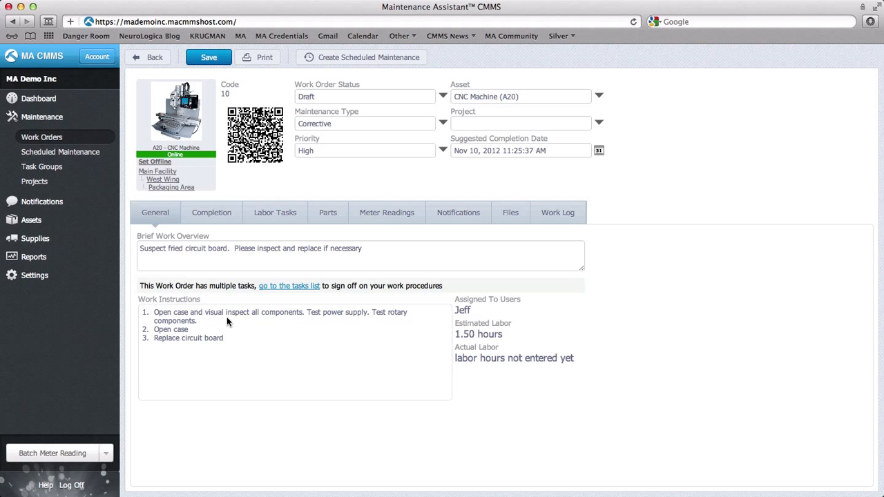
drag(482, 302, 491, 377)
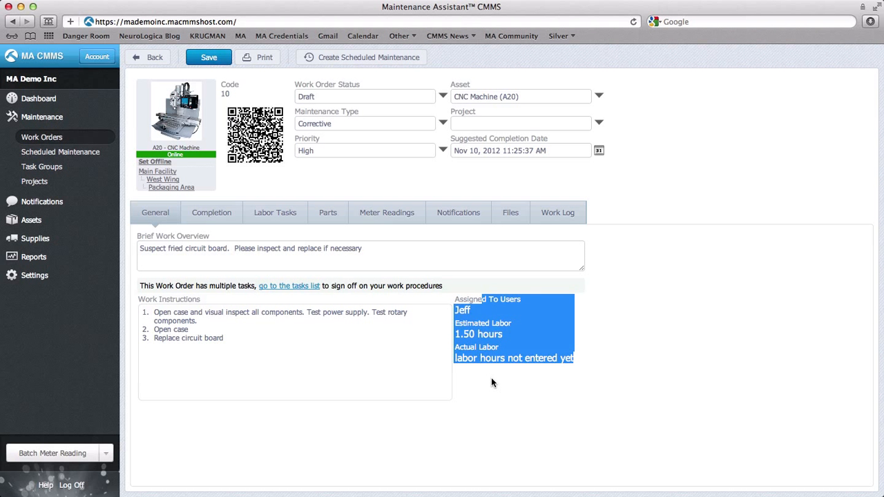
click(491, 377)
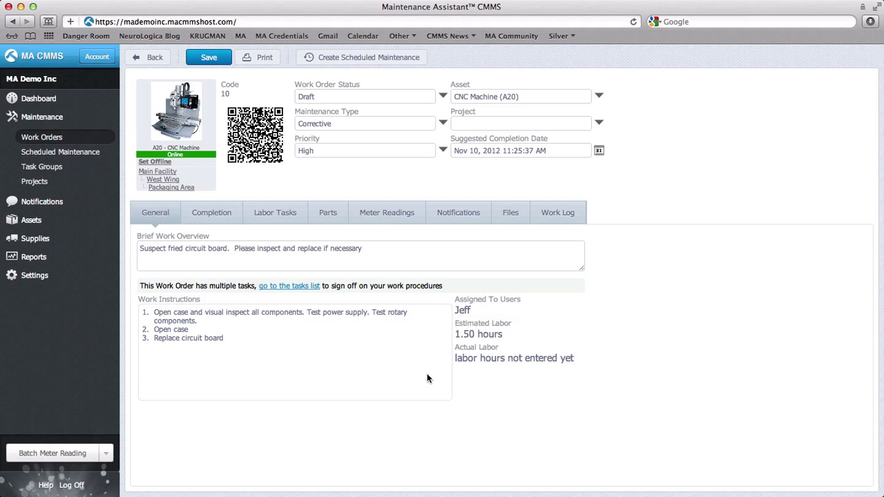
click(274, 216)
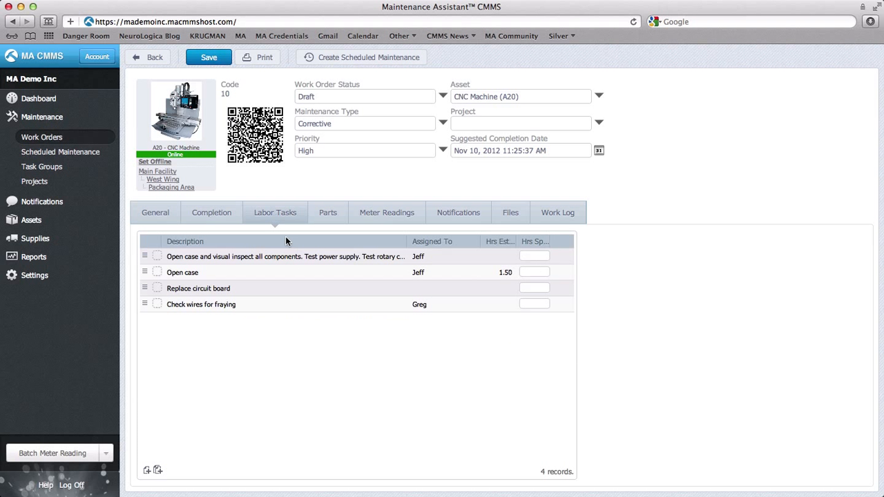
click(156, 212)
drag(227, 312, 382, 332)
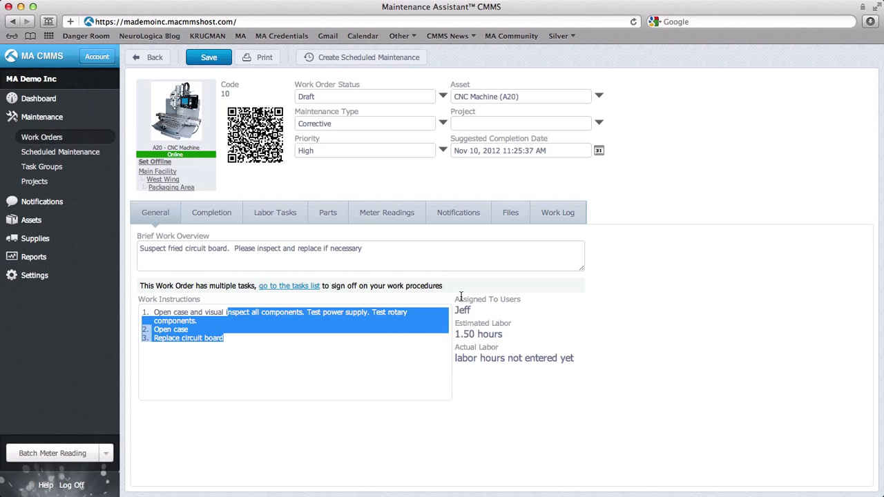
drag(461, 295, 474, 381)
click(404, 379)
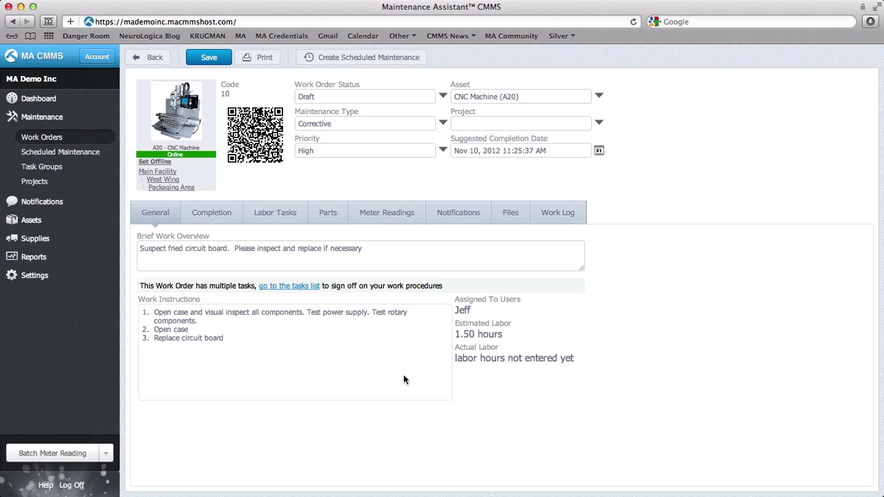
Step: Add another user to the work order's notifications with only Notify On Completion enabled
click(441, 217)
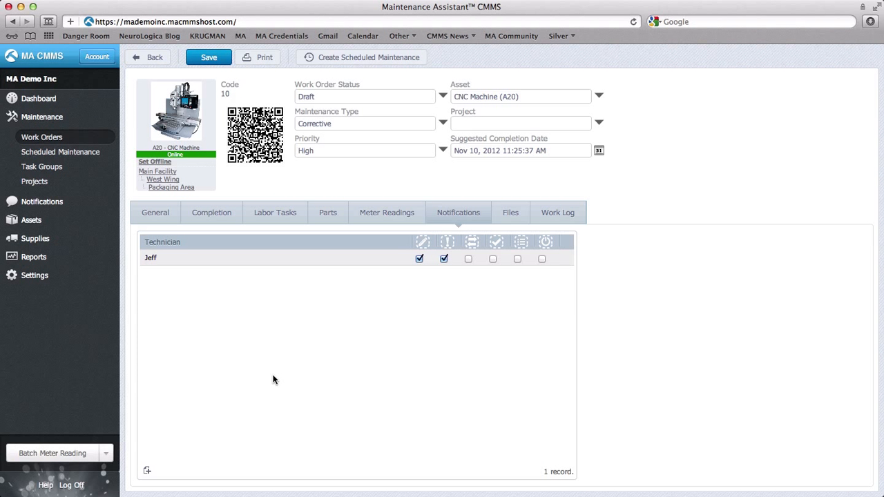
click(269, 262)
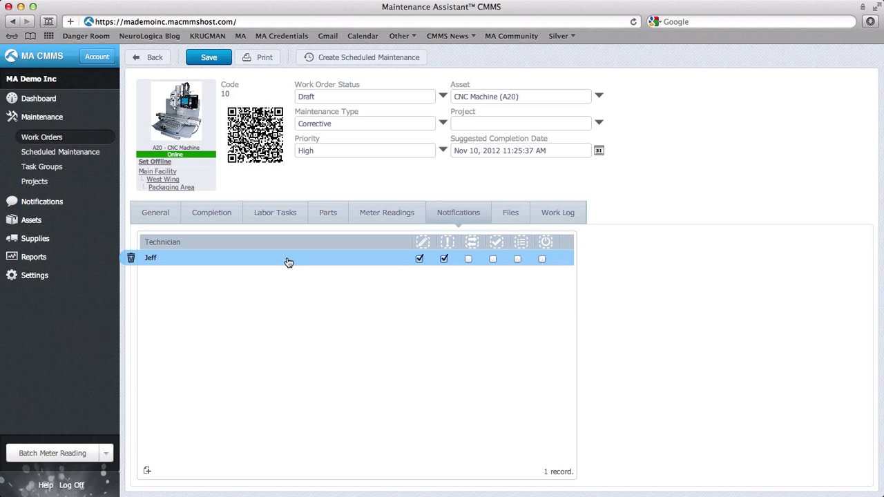
click(147, 473)
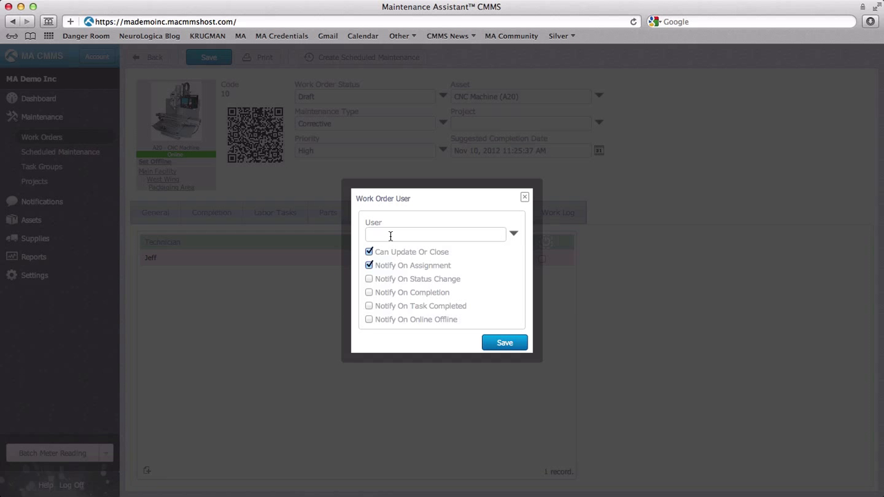
text(dar)
key(Return)
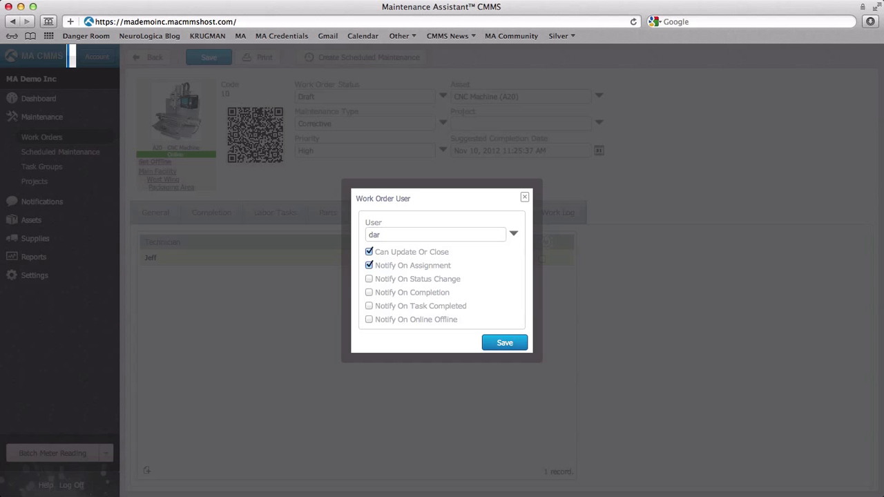
double_click(442, 181)
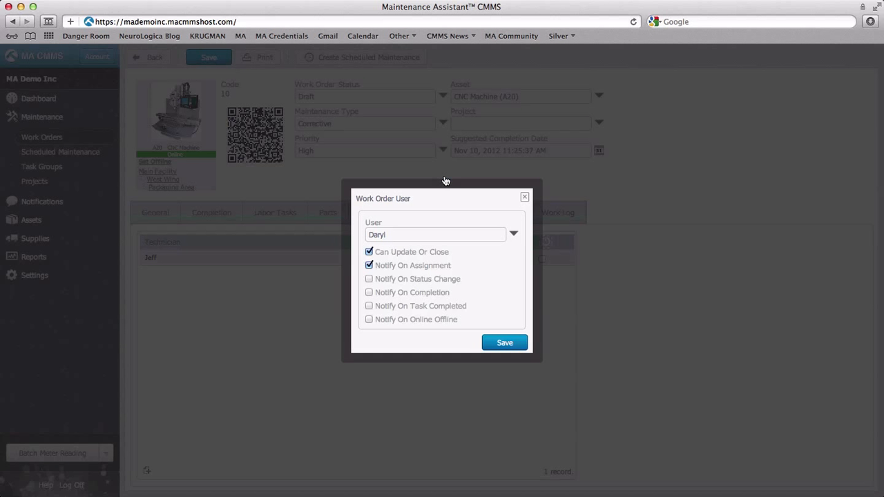
click(368, 293)
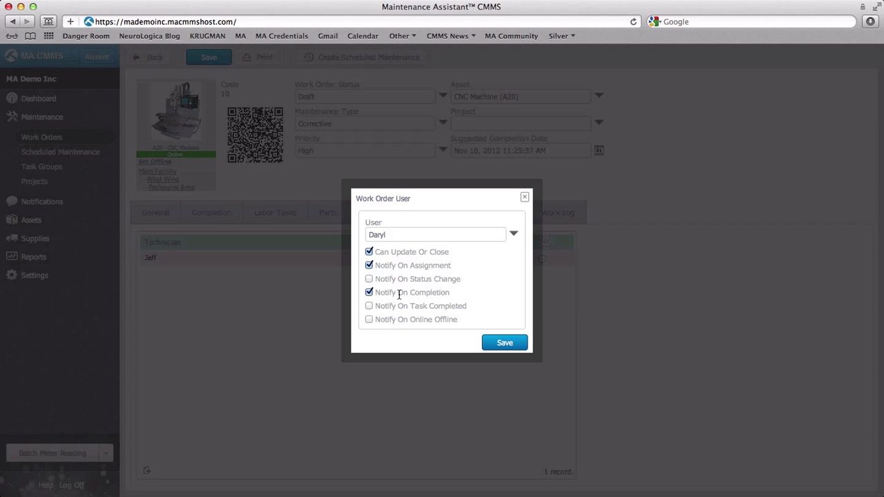
click(369, 252)
click(369, 266)
click(505, 343)
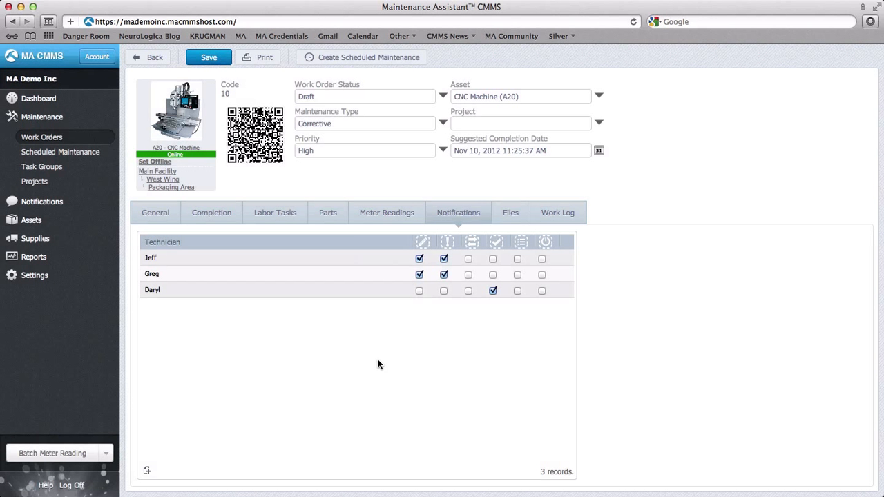
Step: Check the assigned users in the general details, then set the work order status to Assigned and save it
click(153, 213)
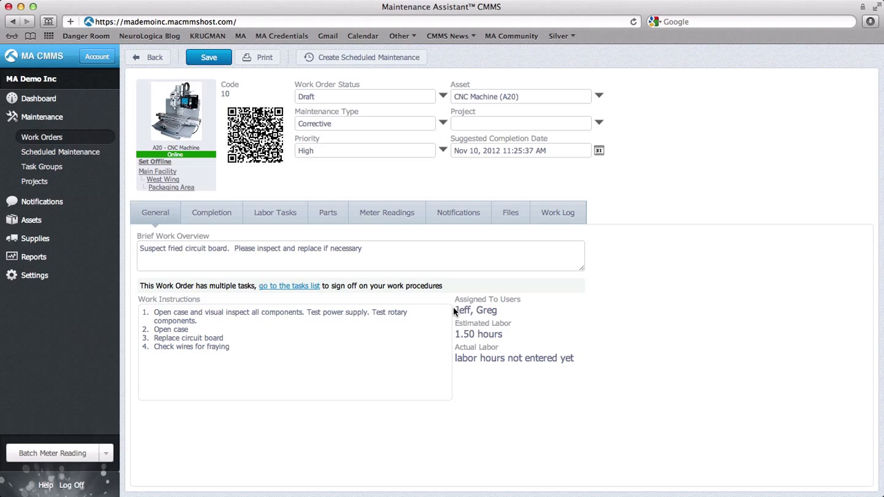
drag(453, 307, 514, 308)
click(516, 310)
click(442, 97)
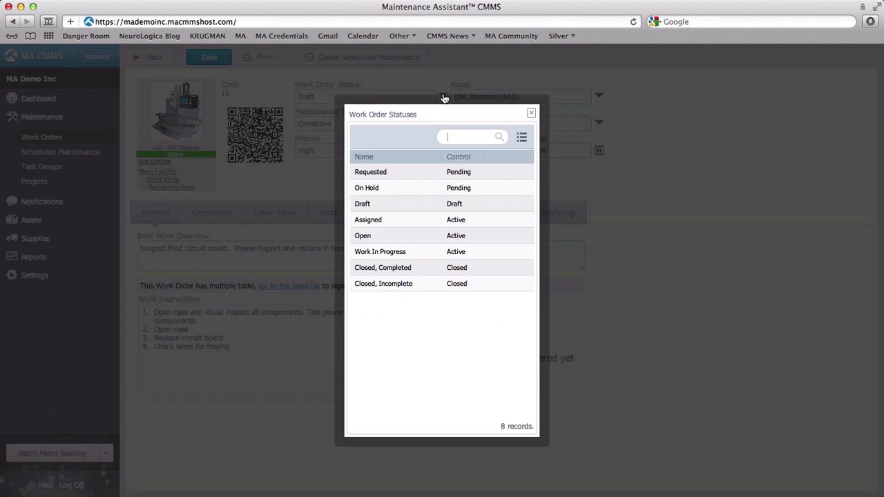
click(432, 222)
click(226, 63)
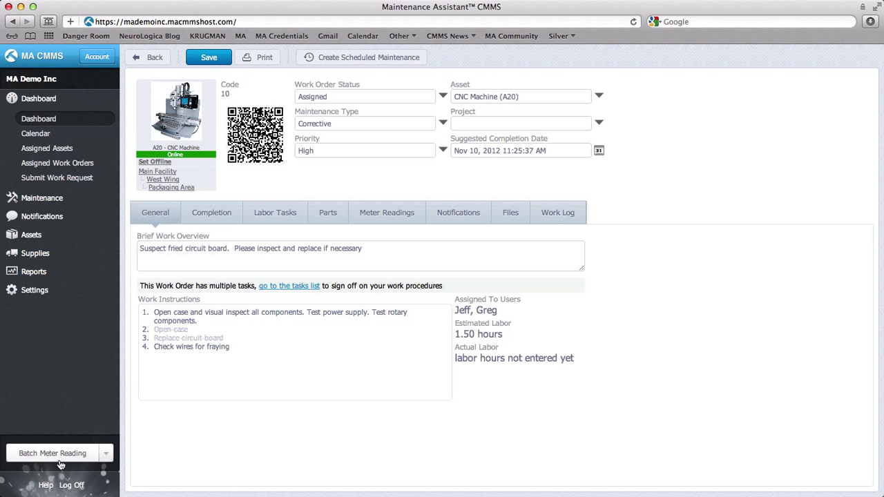
Step: Log off and sign in to the technician's account with its username and password
click(72, 485)
click(238, 116)
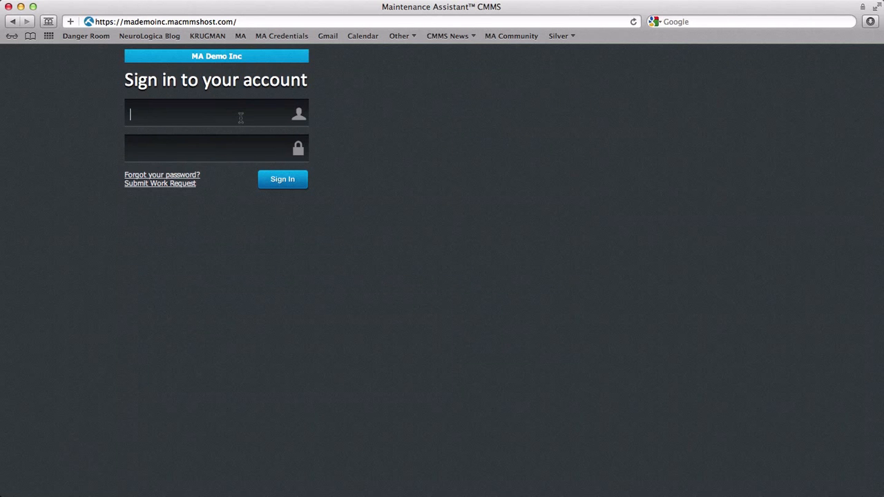
text(jeff)
key(Tab)
text(••••••)
key(Return)
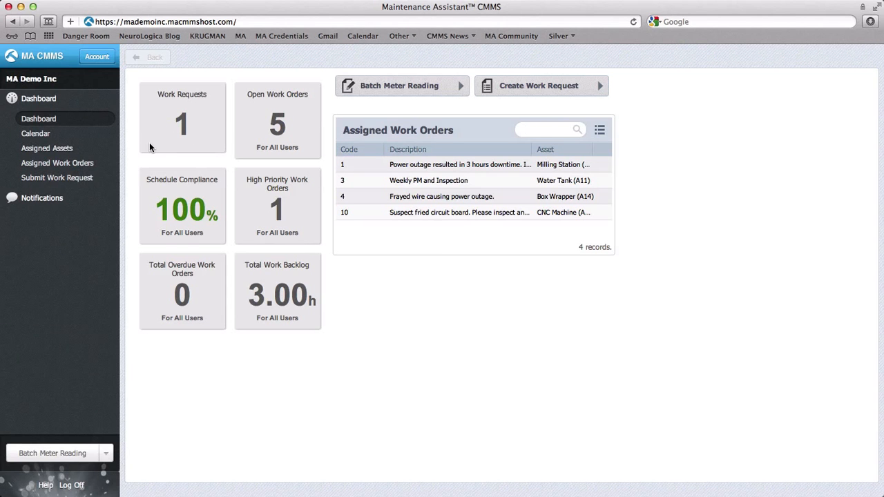
Step: Open the CNC Machine work order from the assigned work orders and add a meter reading of 250 Hours (h)
click(77, 166)
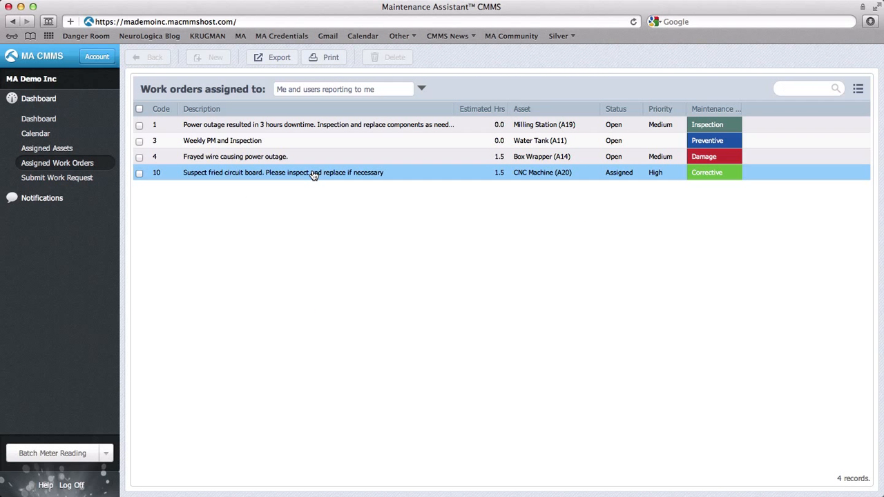
double_click(313, 173)
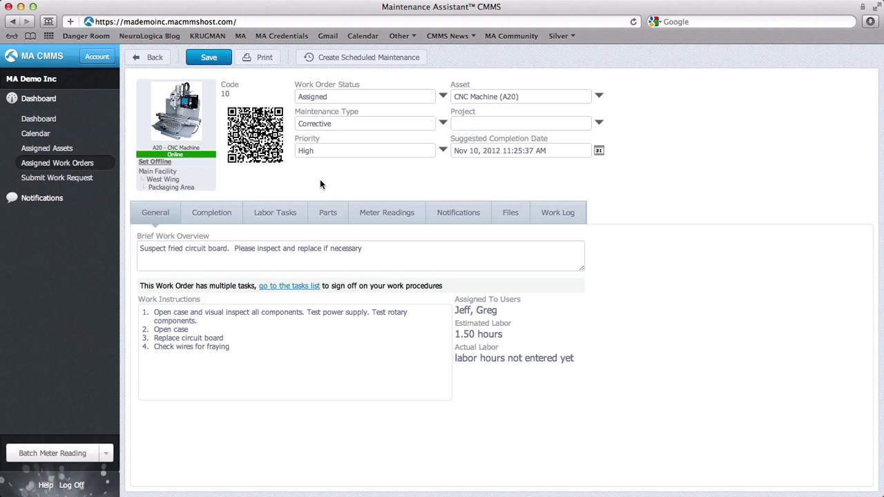
click(373, 215)
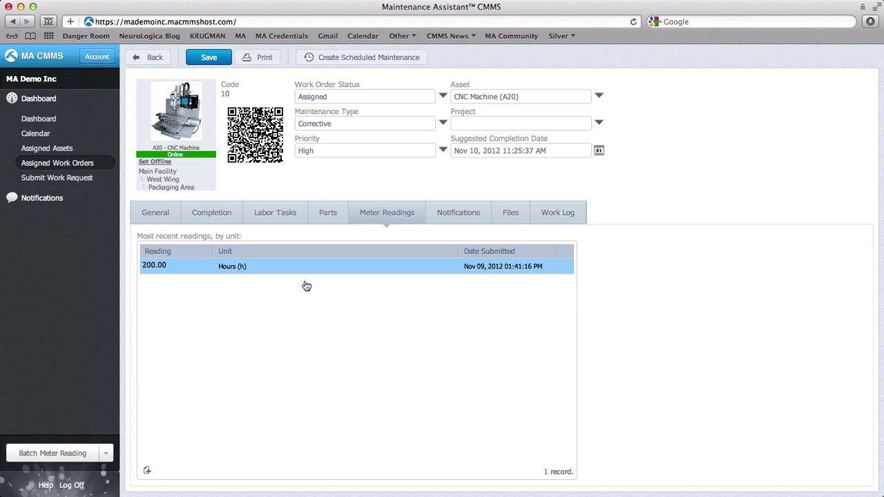
click(147, 472)
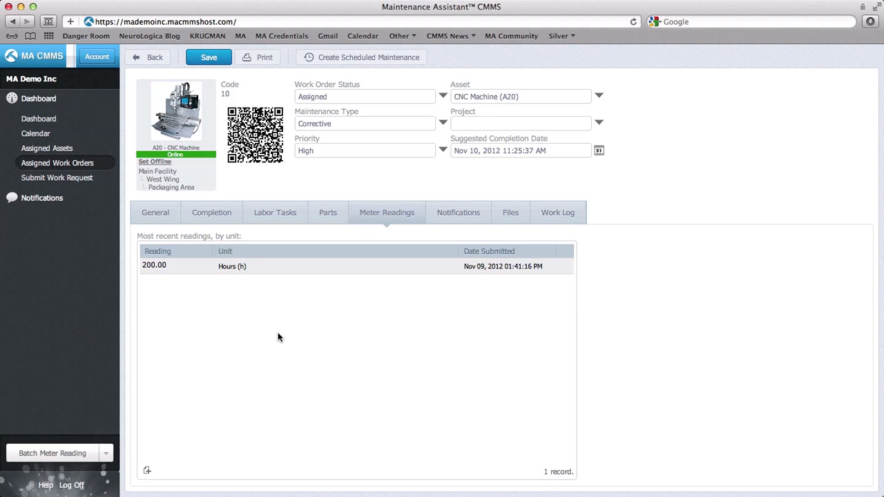
double_click(402, 271)
text(250)
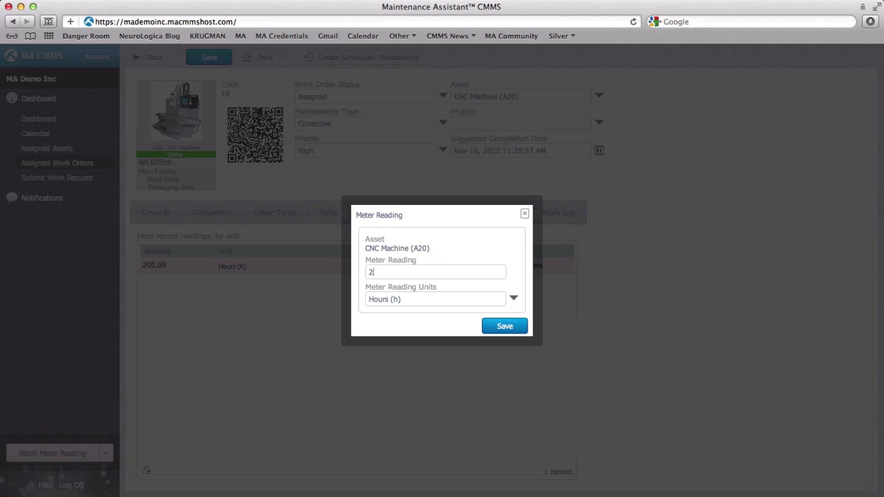
click(493, 327)
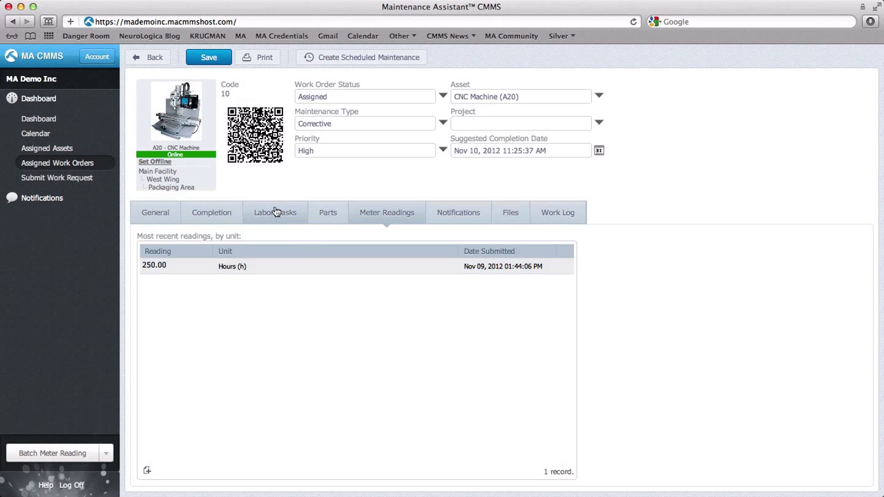
Step: Check off the first two labor tasks, and add the part Capacitor - 7.5 MFD with an actual quantity used of 1
click(274, 212)
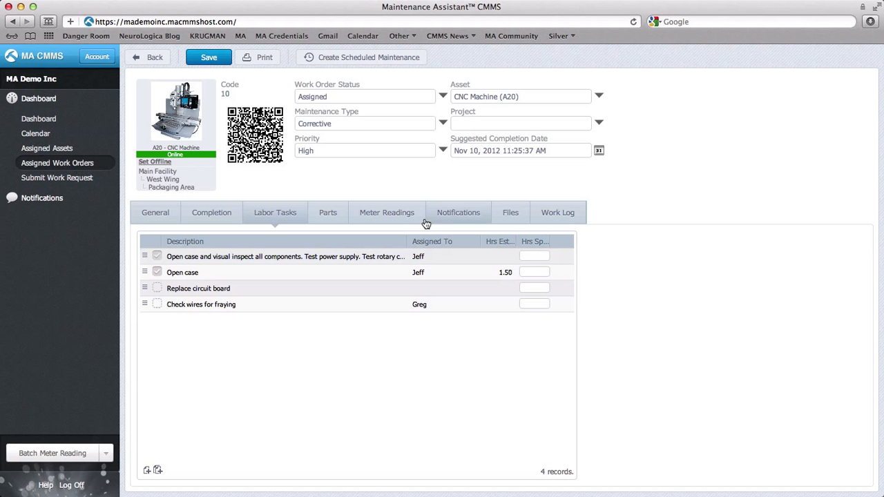
click(335, 217)
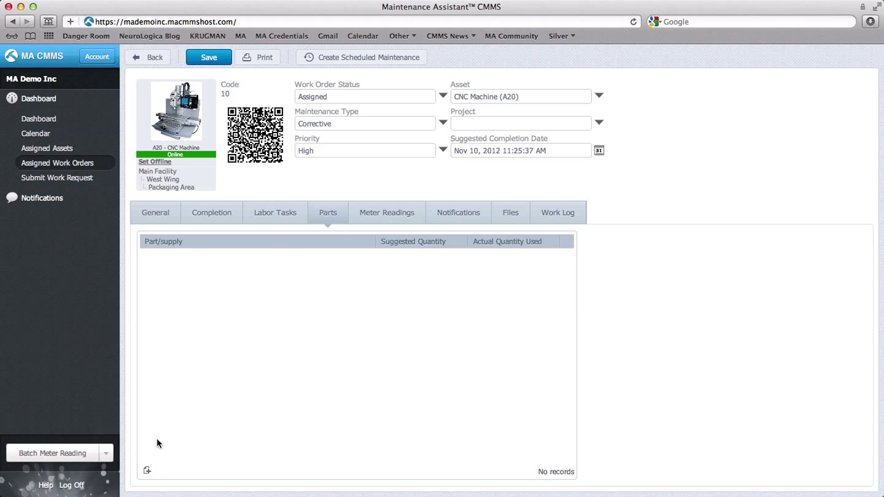
click(147, 470)
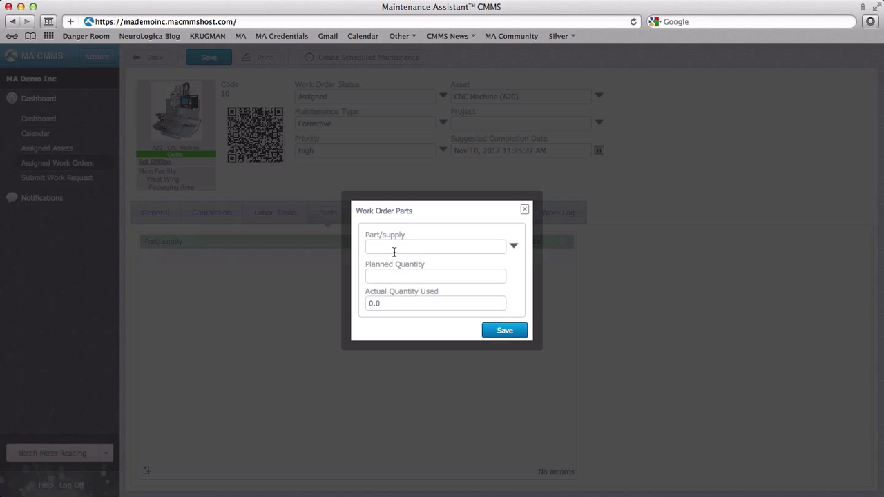
text(ca)
key(Return)
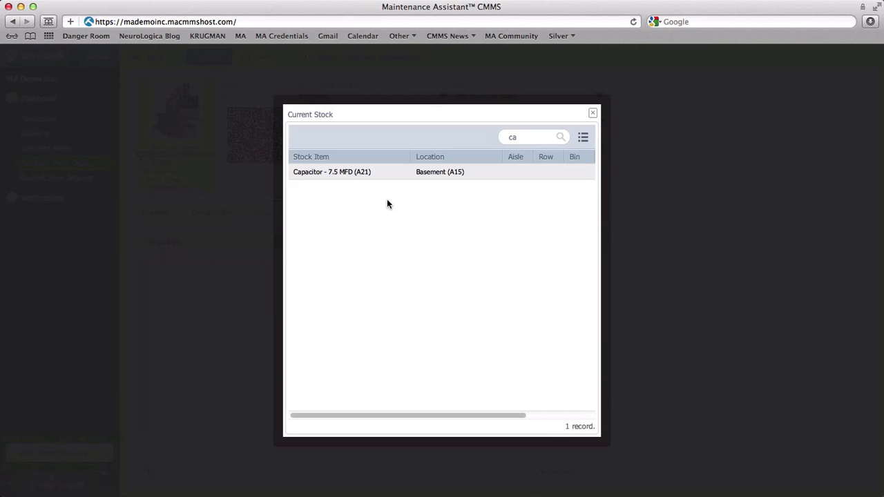
click(388, 178)
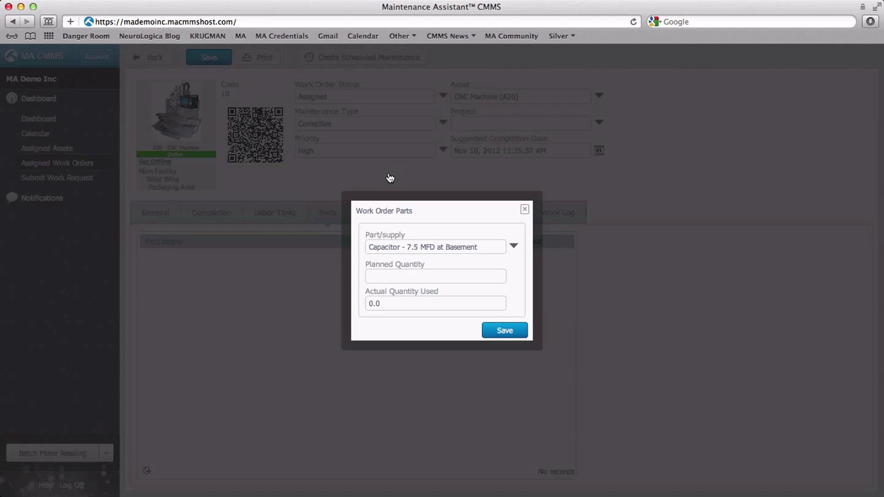
click(404, 302)
text(1)
click(504, 331)
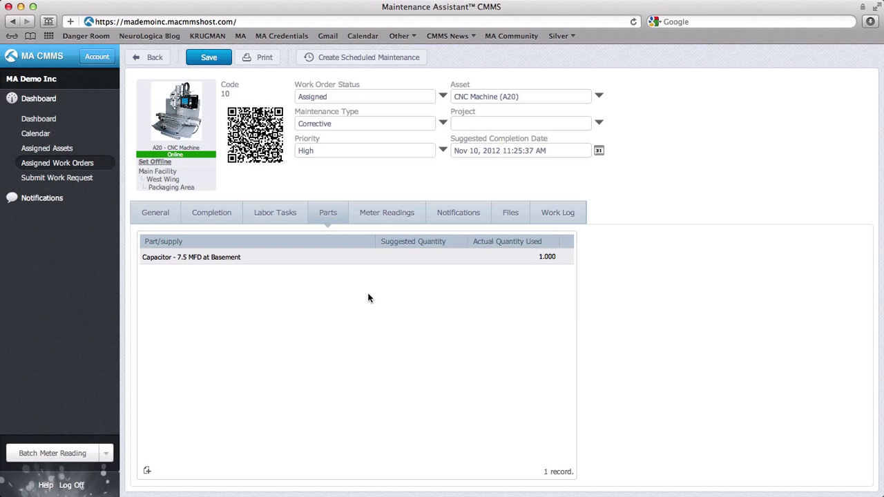
Step: Enter "Jammed router" as the problem in the work order's completion details
click(230, 216)
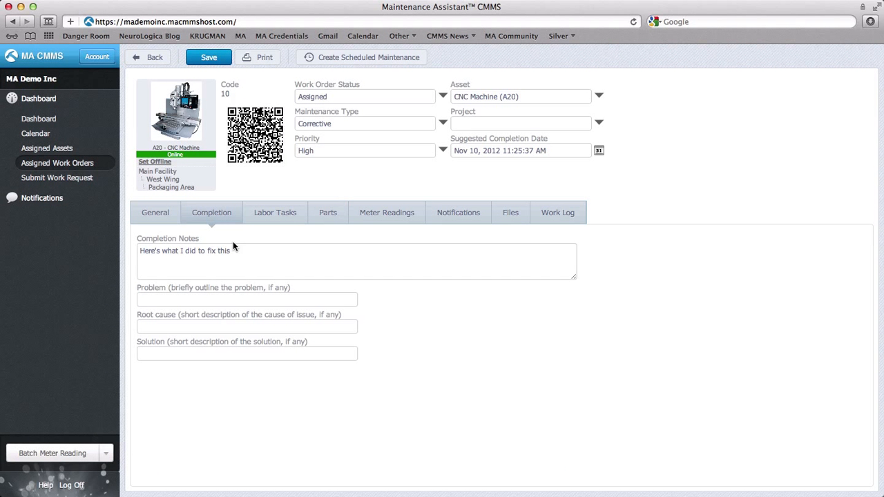
click(236, 299)
text(Jammed router)
Step: Set the work order status to Closed, Completed and save the work order
click(441, 96)
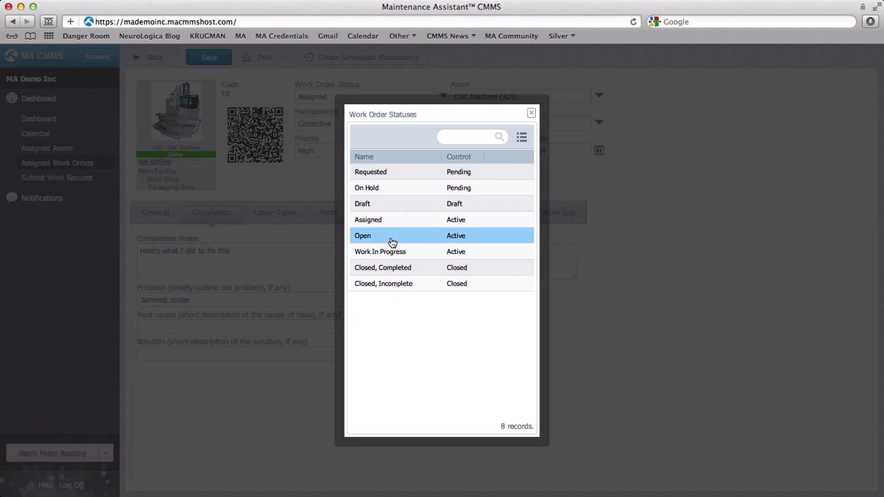
click(387, 267)
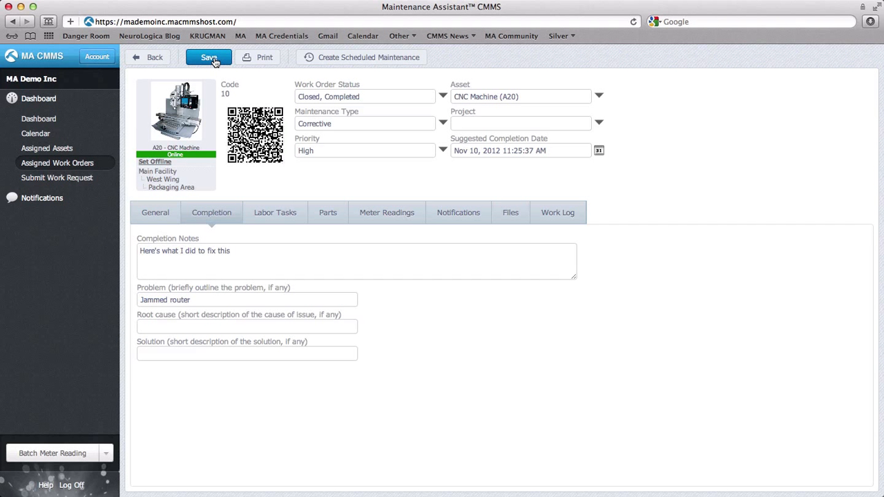
click(215, 60)
Step: Examine the work order's log of updates, meter readings and parts usage through to the latest entry
click(556, 214)
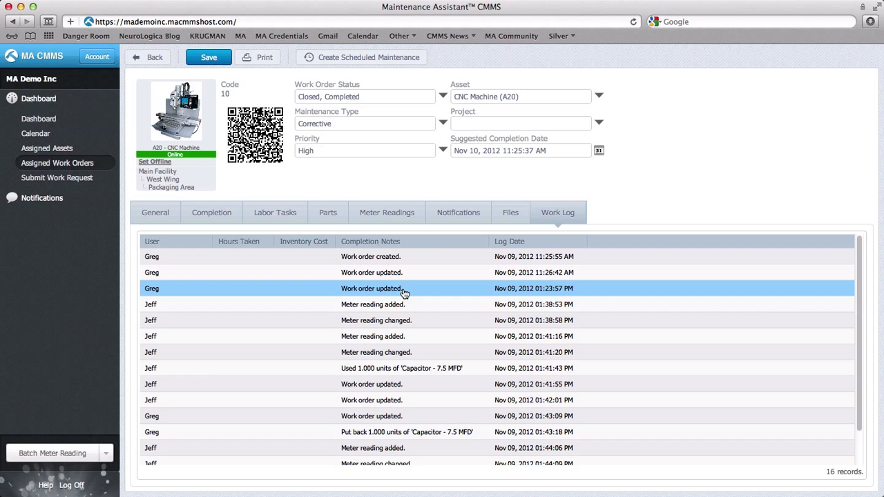
scroll(405, 310, down, 1)
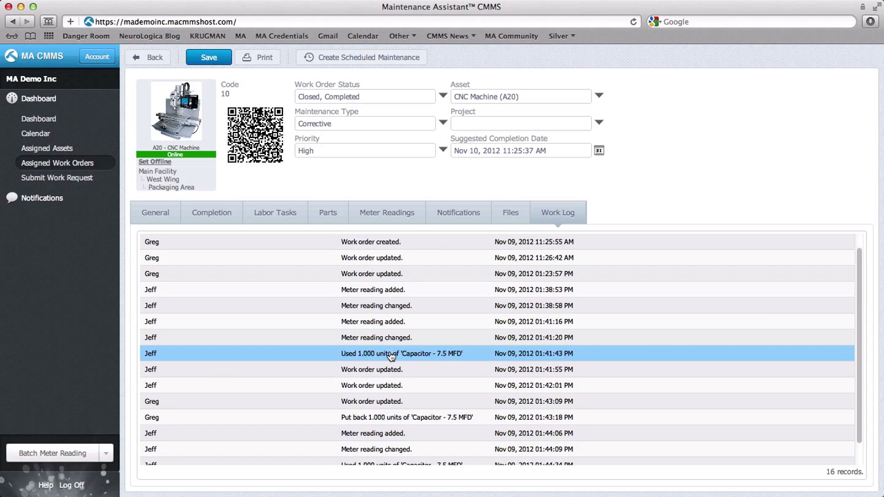
scroll(391, 355, down, 2)
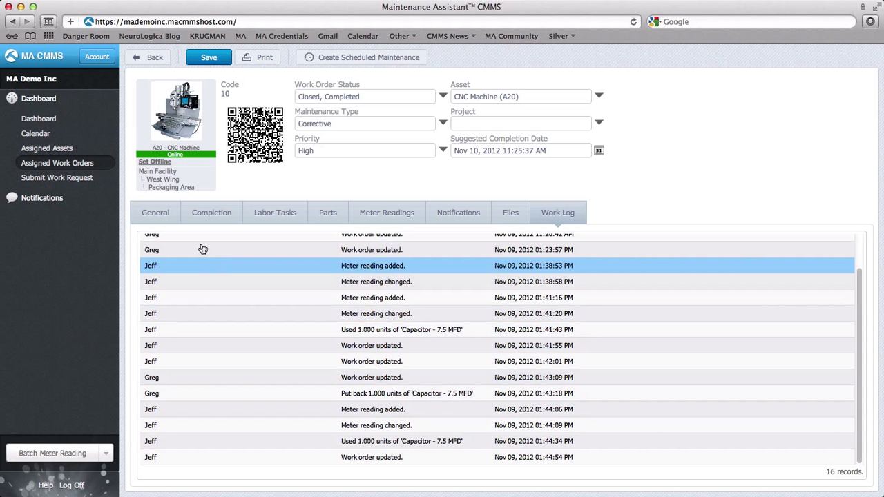
Step: Review the brief work overview, assigned users and status in the work order's general details
click(171, 218)
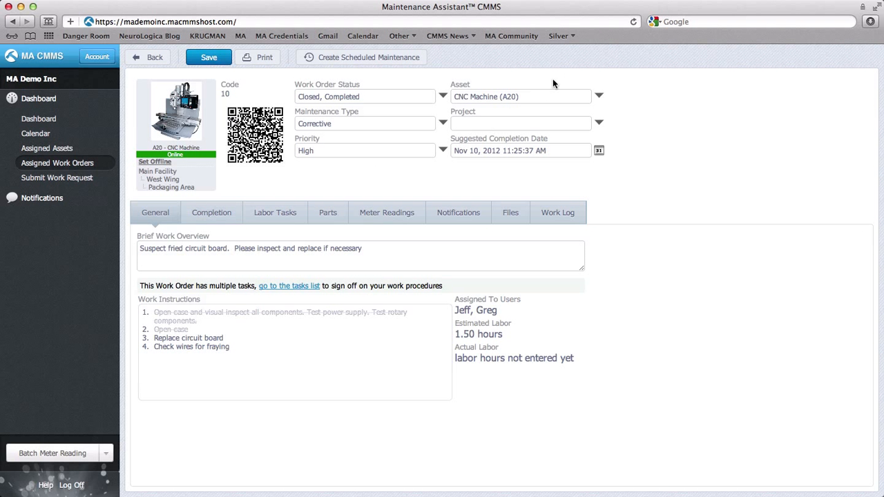
drag(389, 255, 126, 238)
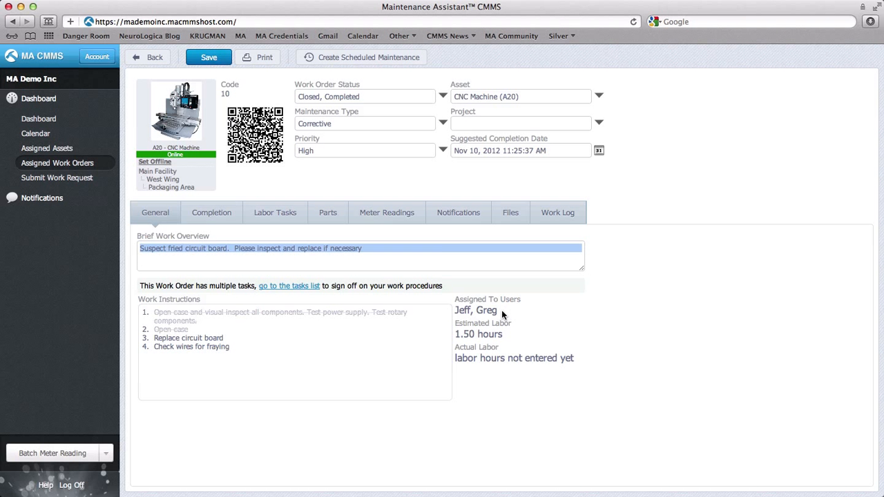
drag(500, 312, 450, 311)
drag(390, 93, 287, 87)
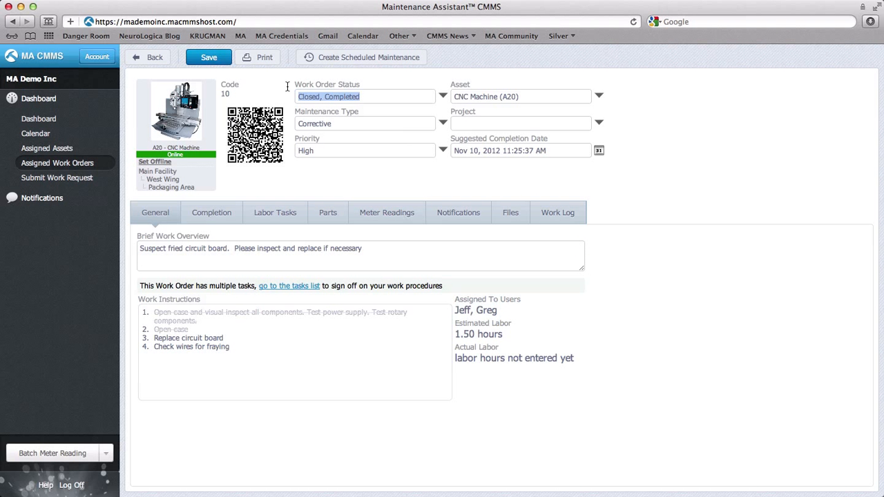
click(412, 180)
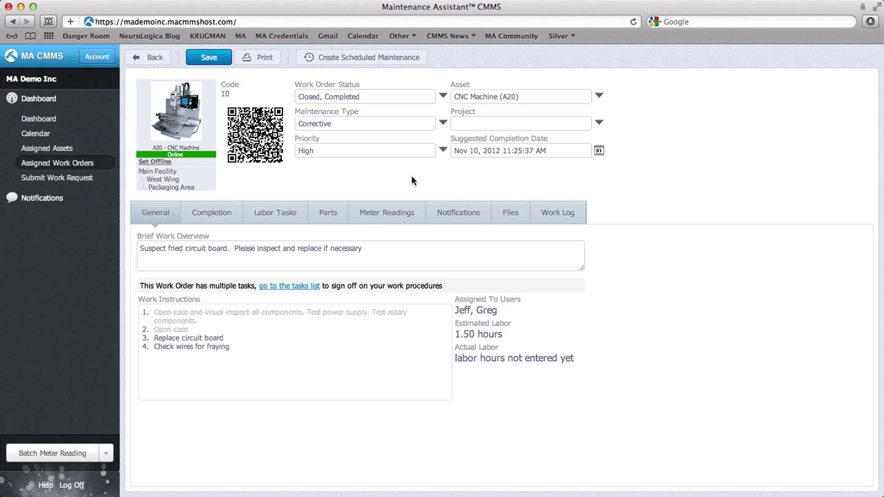